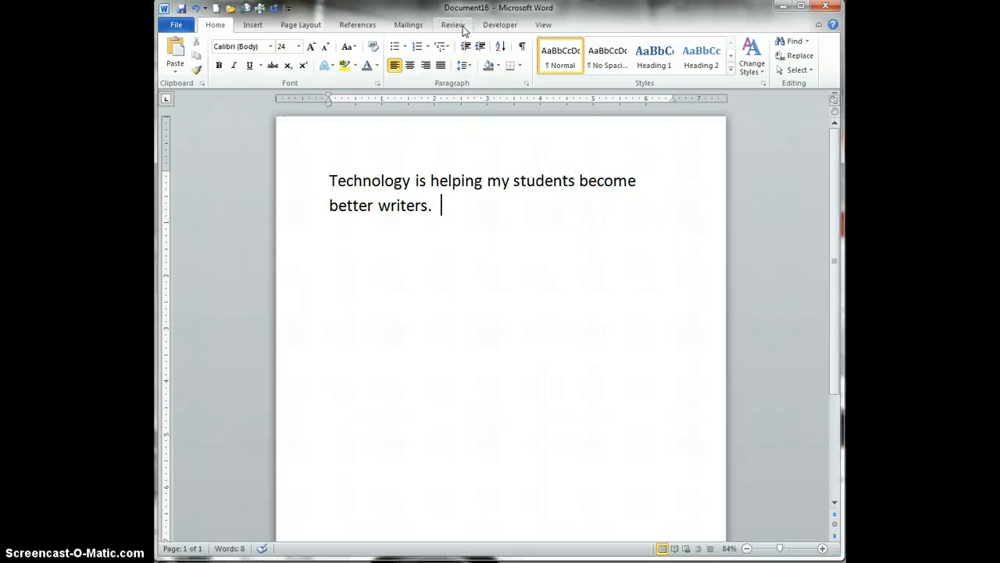
Step: On the Review tab, turn Track Changes on, then off again with Ctrl+Shift+E
left_click(453, 25)
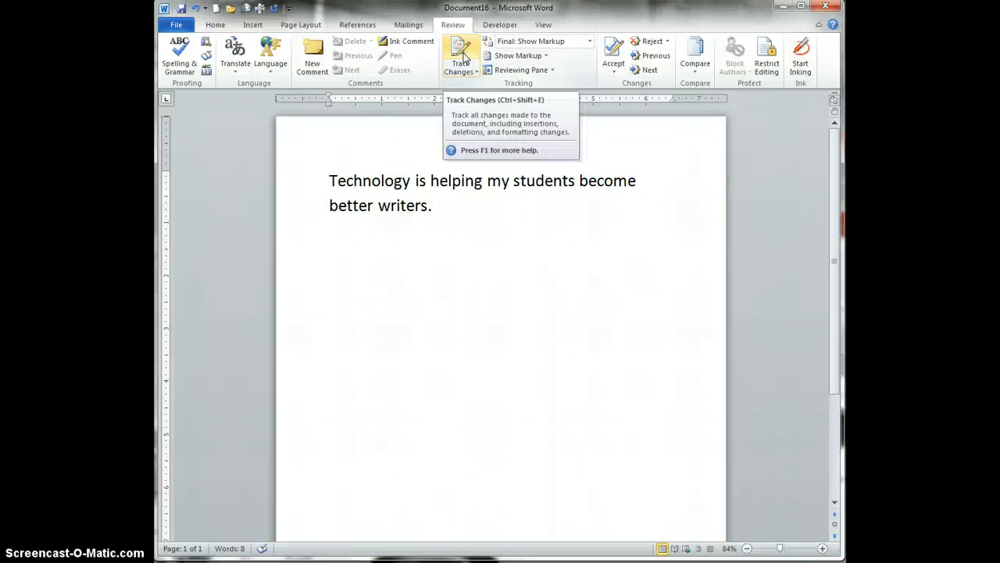
left_click(445, 70)
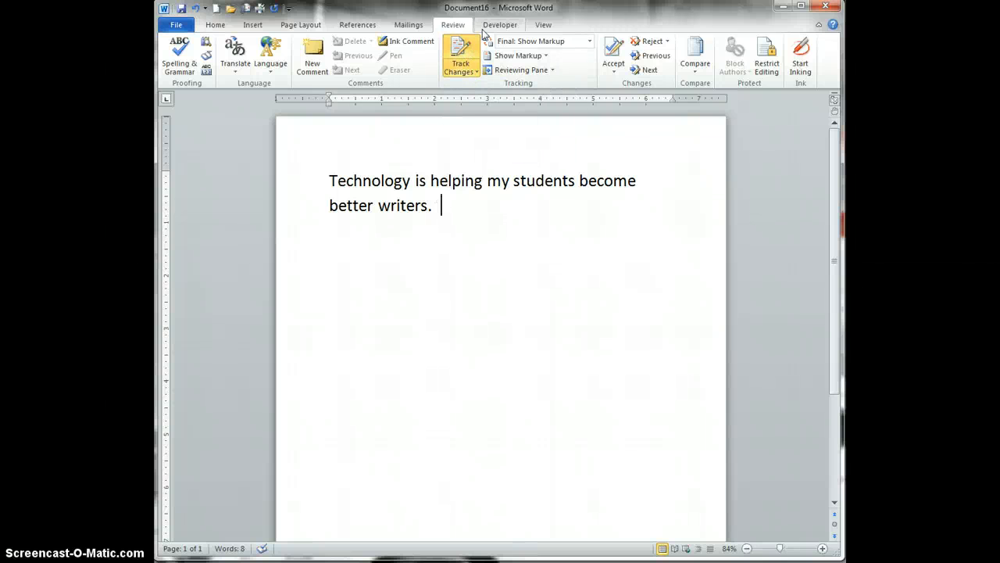
key("ctrl+shift+e")
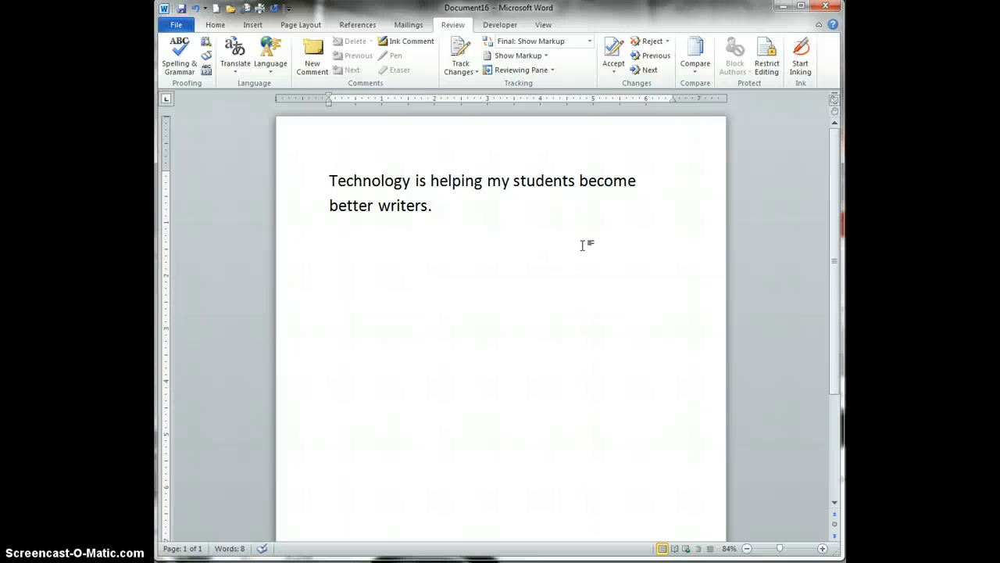
Step: In Restrict Editing, allow only Tracked changes and start enforcing protection
left_click(776, 77)
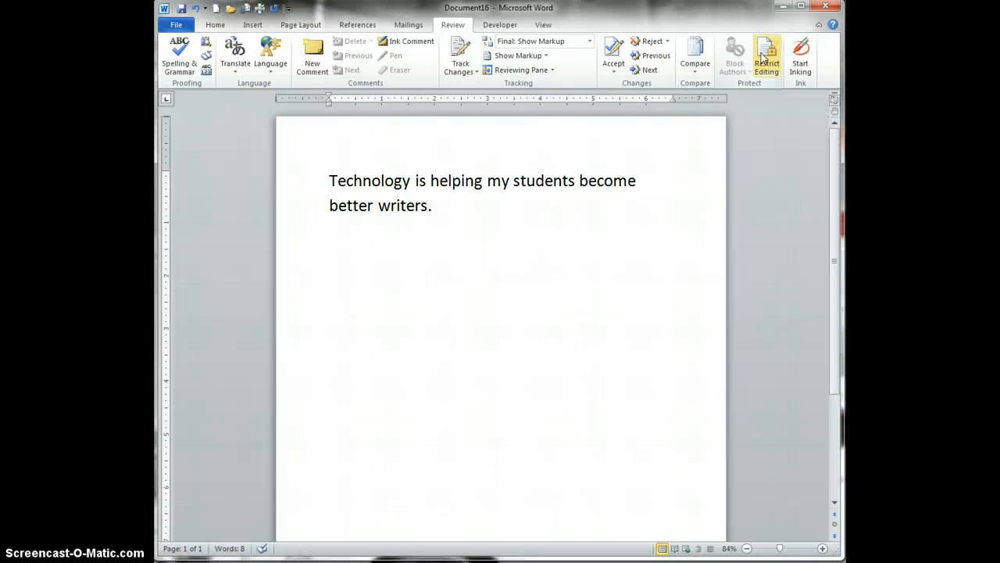
left_click(774, 72)
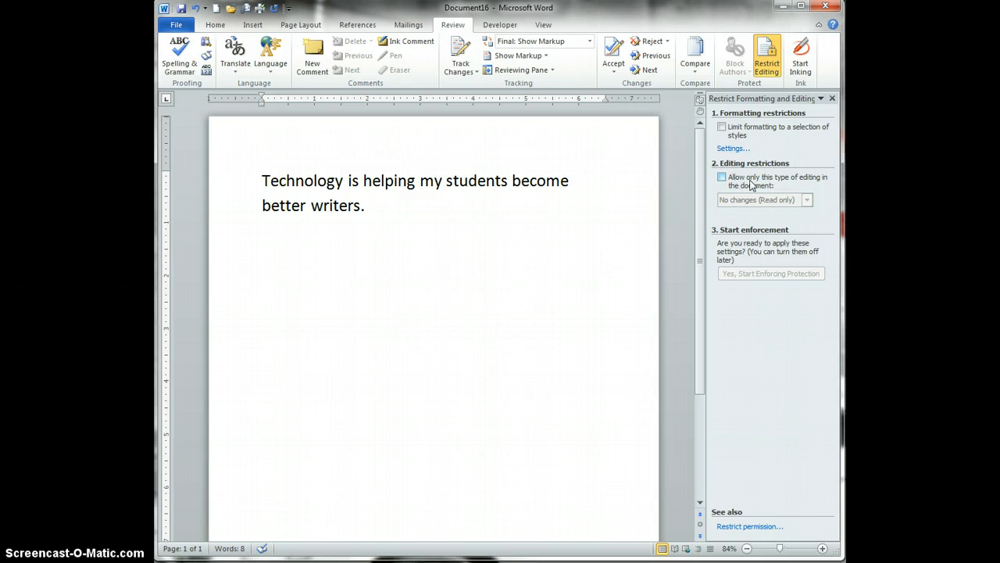
left_click(721, 177)
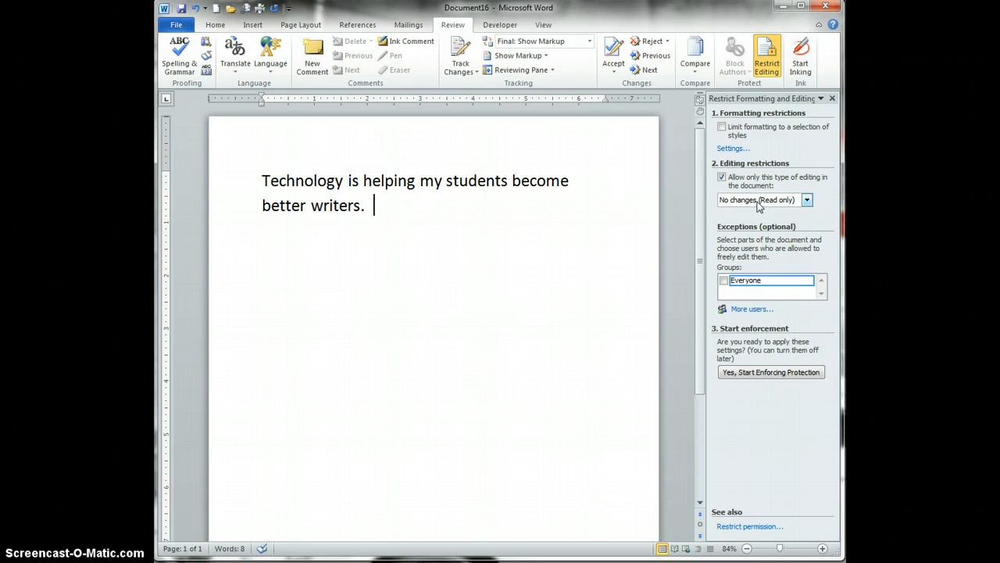
left_click(806, 201)
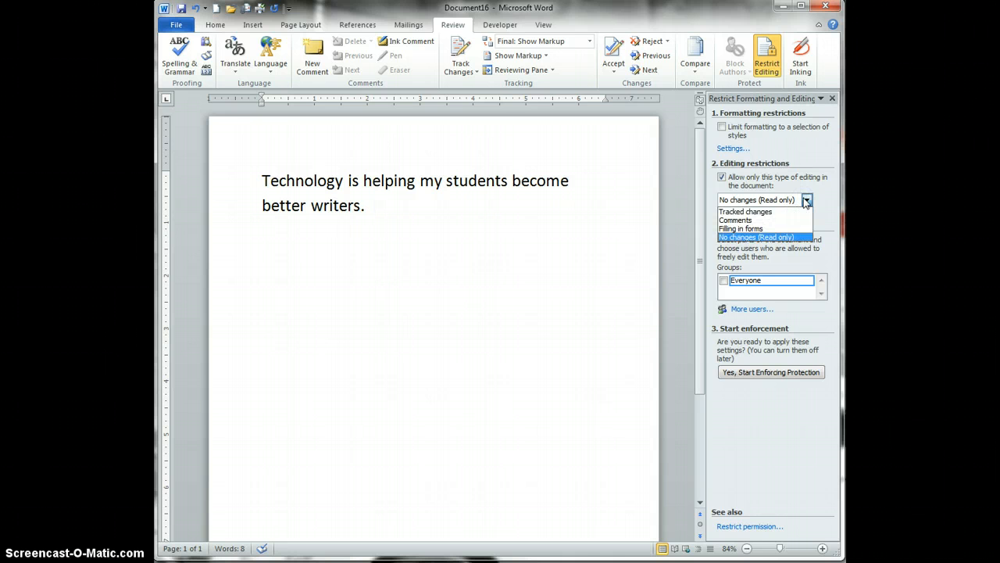
left_click(763, 213)
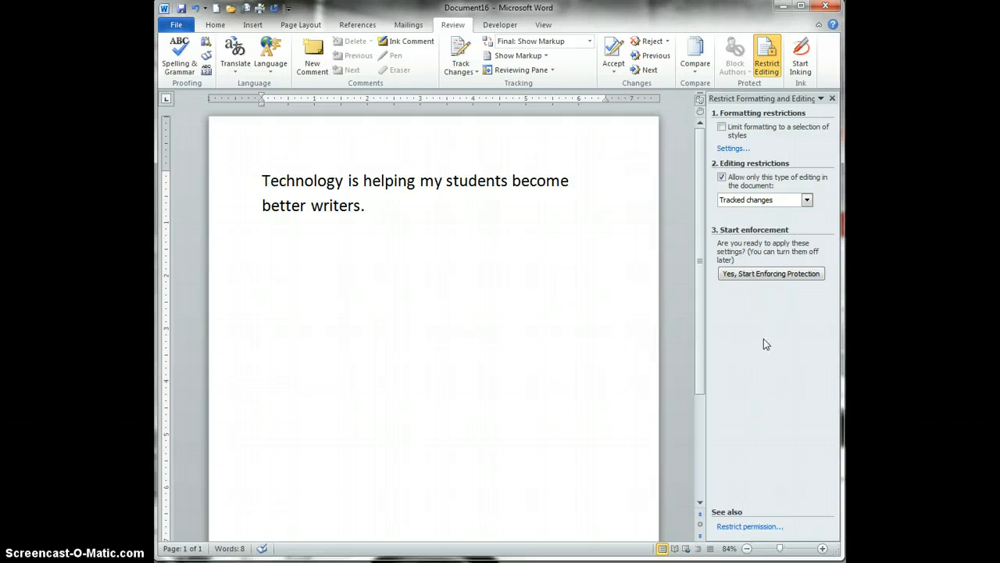
left_click(791, 275)
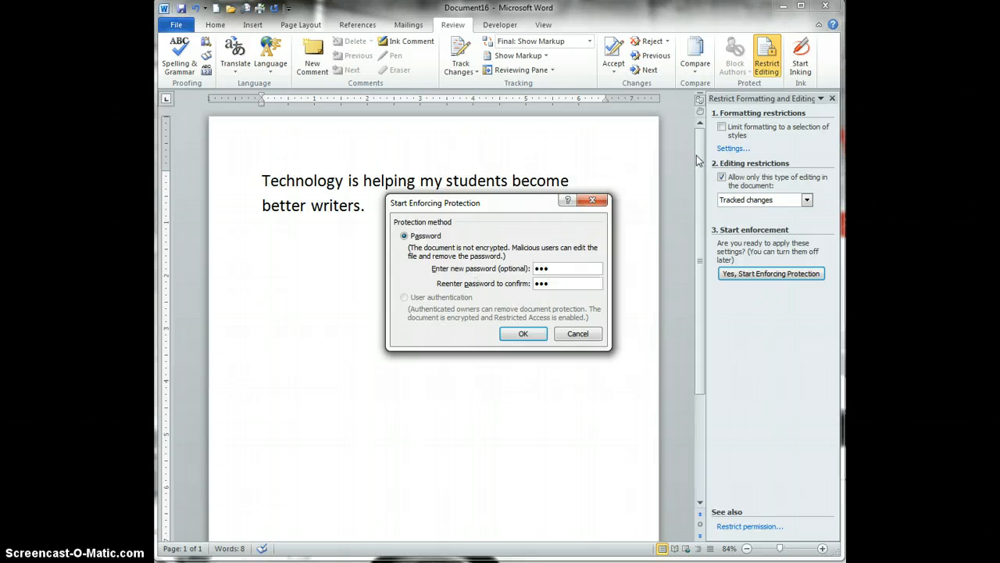
Step: Confirm the password to enforce the tracked-changes-only protection
left_click(520, 334)
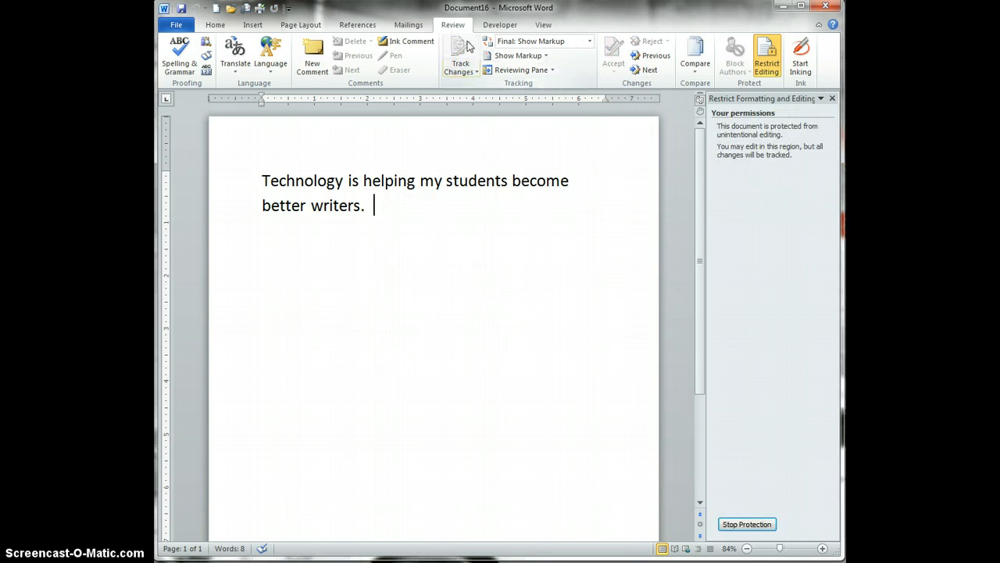
Step: Replace the word 'better' with 'great' as a tracked change
double_click(294, 205)
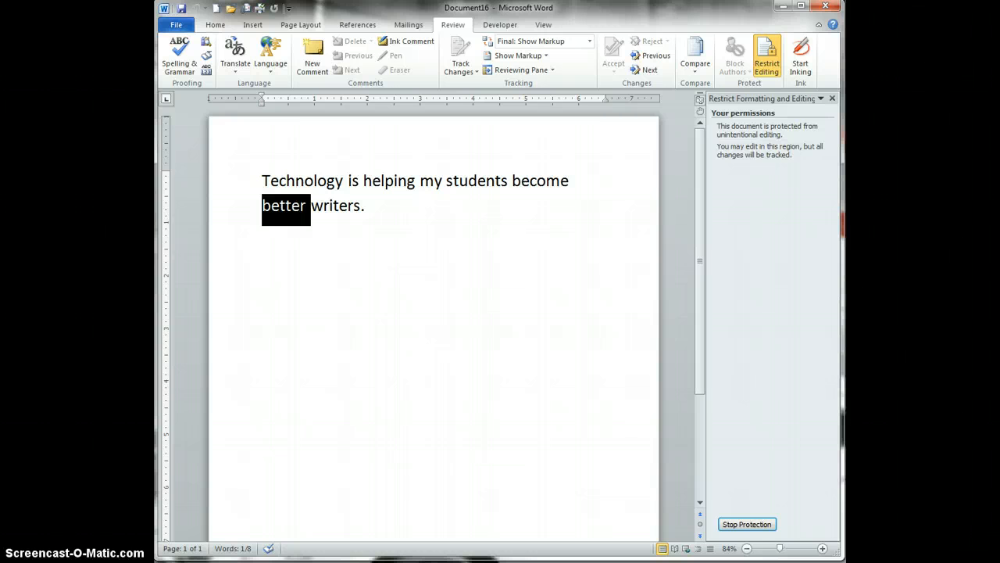
type("great")
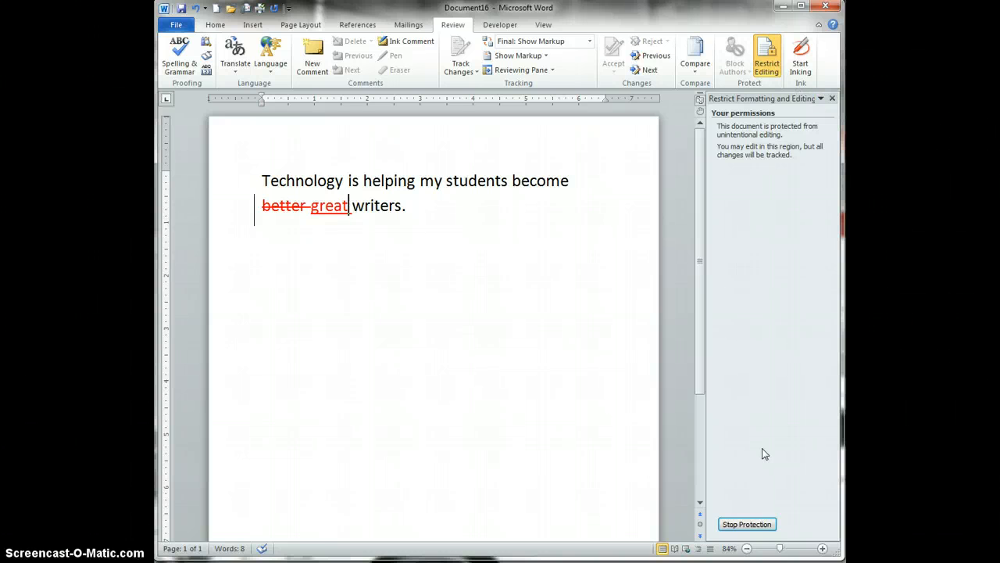
Step: Stop protection by entering the password, then open the allowed editing types list
left_click(748, 525)
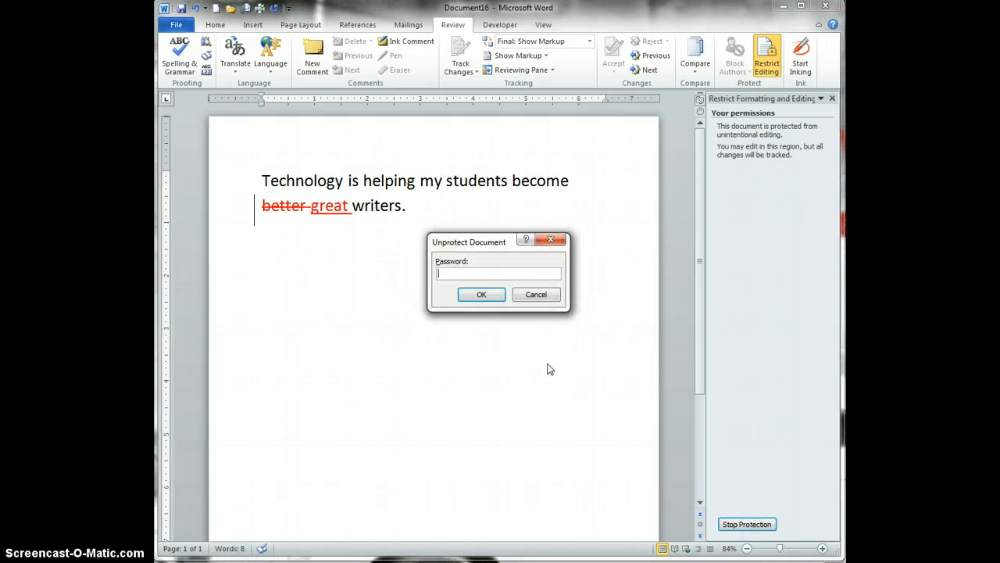
type("****")
key("Return")
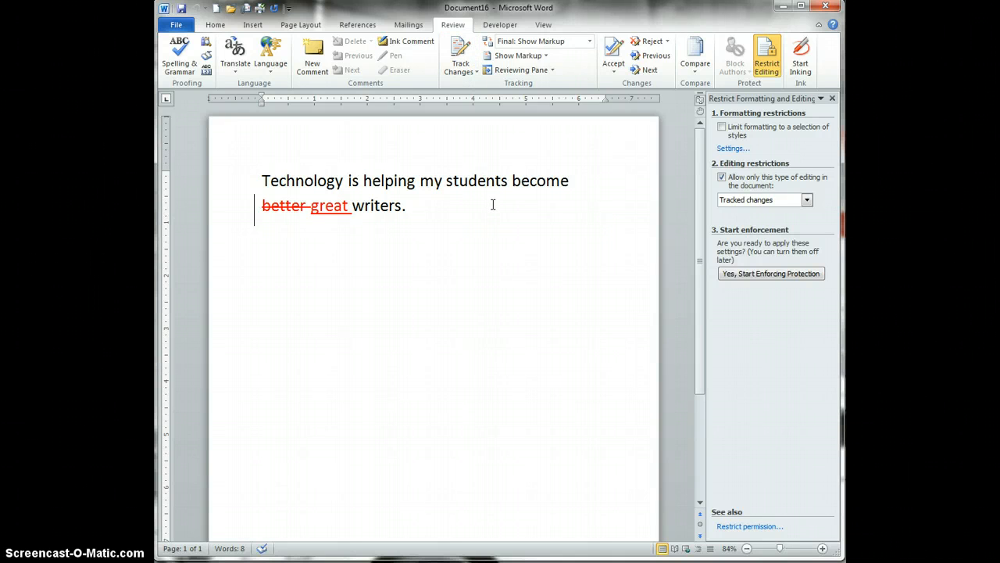
left_click(807, 200)
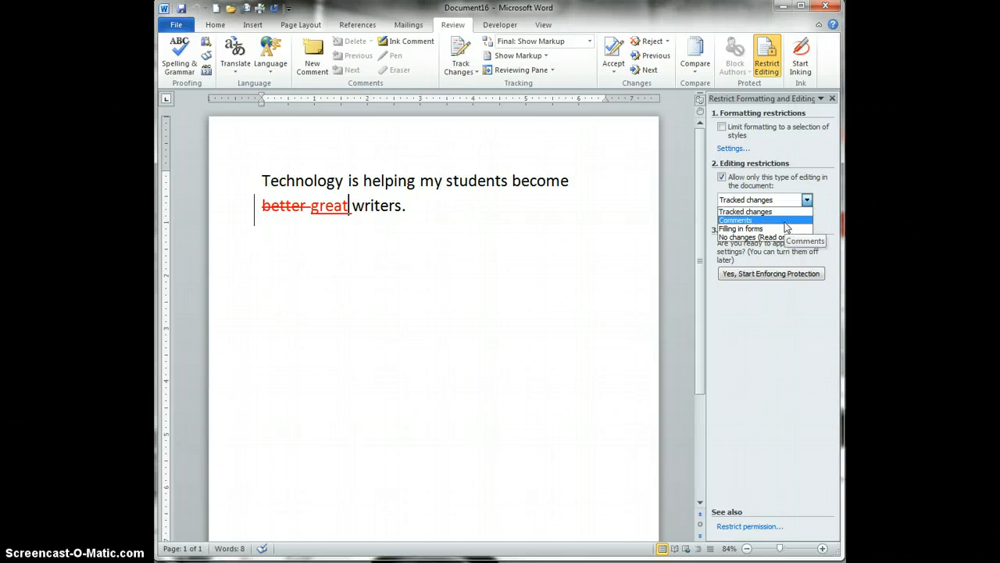
Step: Set Comments as the only allowed editing and enforce the protection
left_click(785, 221)
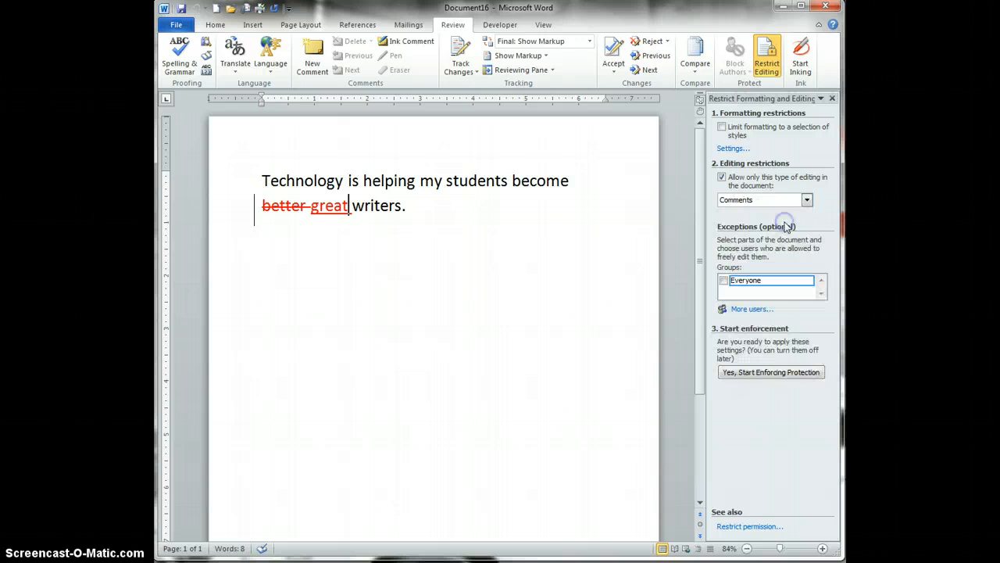
left_click(744, 374)
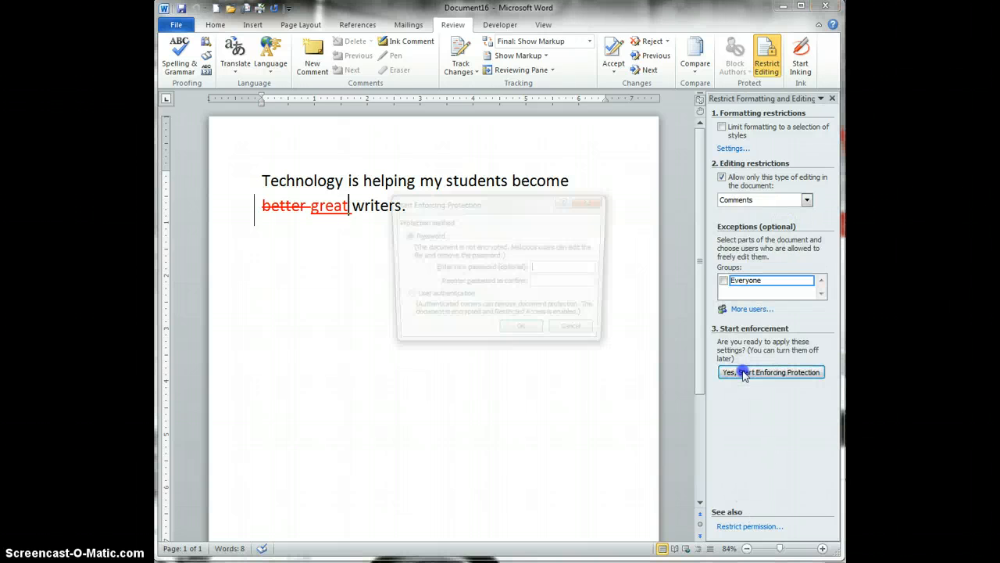
left_click(522, 334)
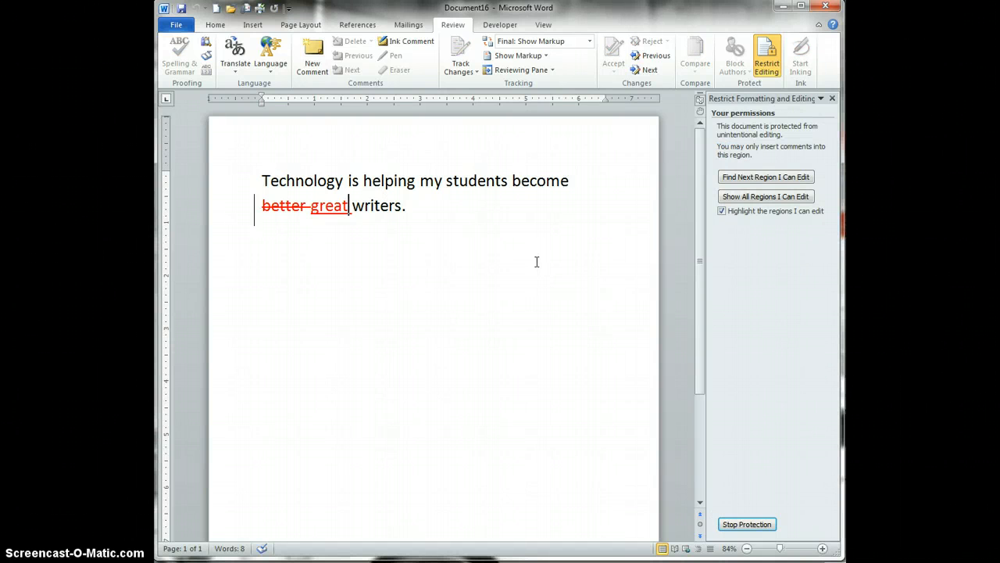
Step: Try deleting the word 'writers' and find the edit blocked
left_click(536, 181)
double_click(393, 206)
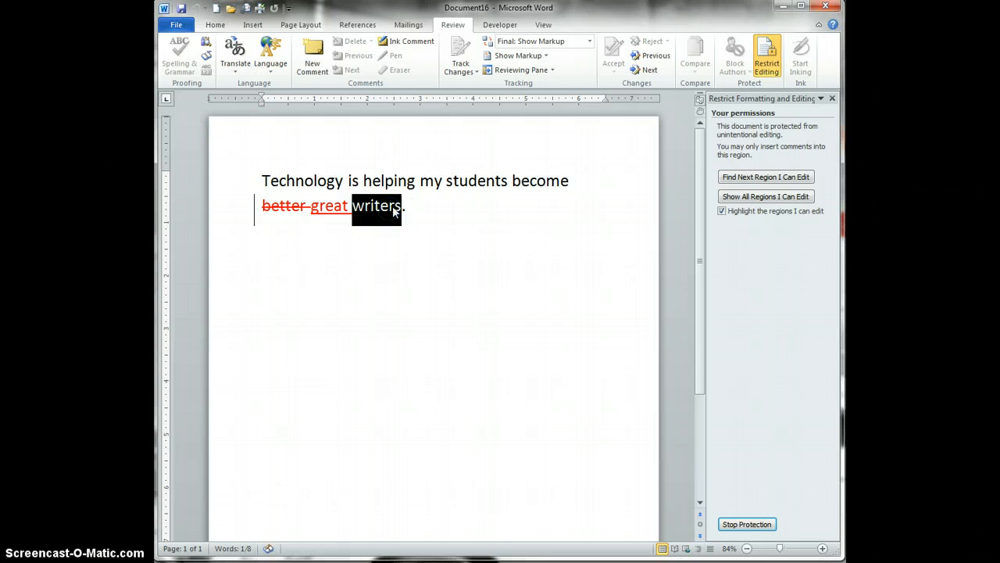
key("Delete")
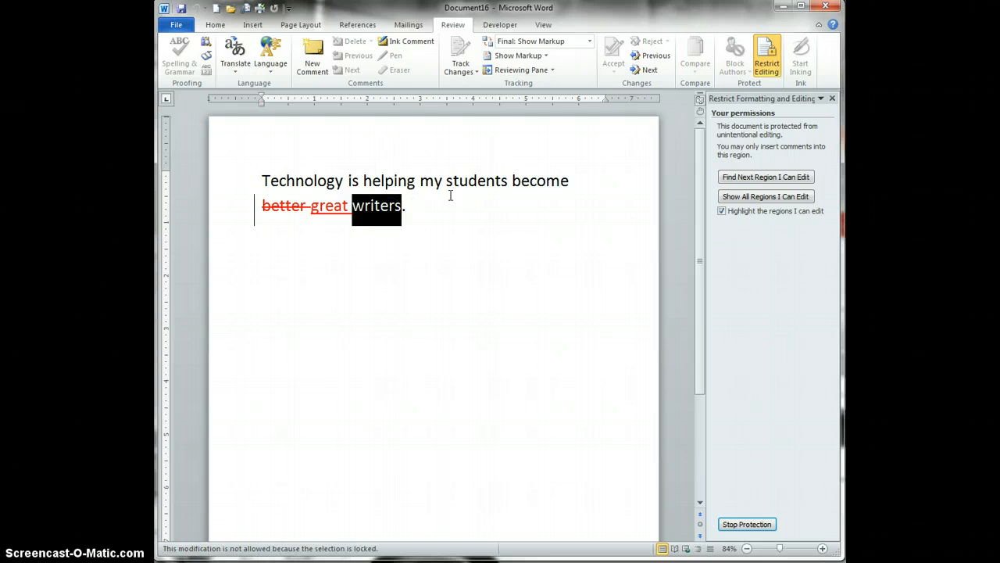
left_click(415, 194)
key("Delete")
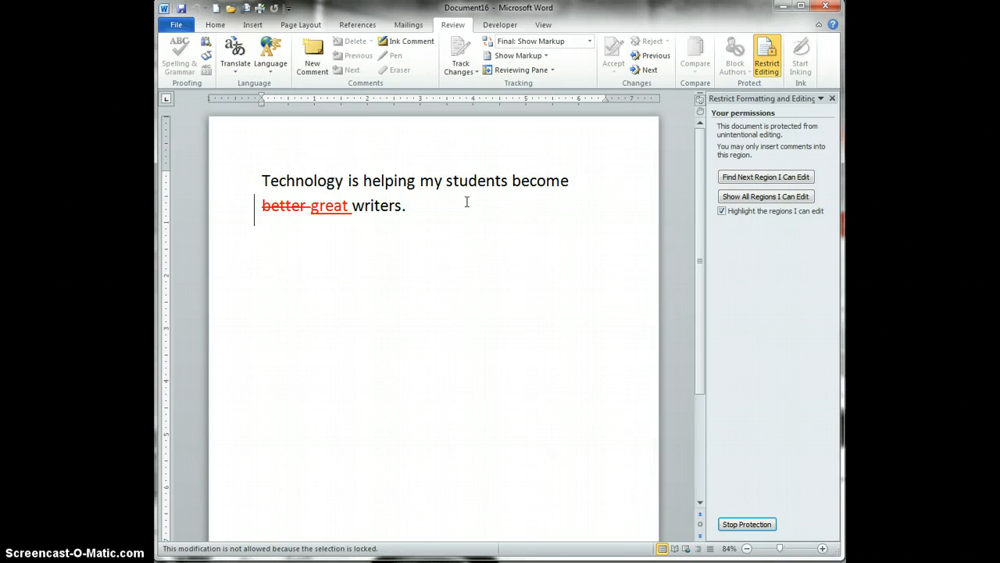
Step: Add a comment reading 'Hi there' on the word 'become'
double_click(539, 178)
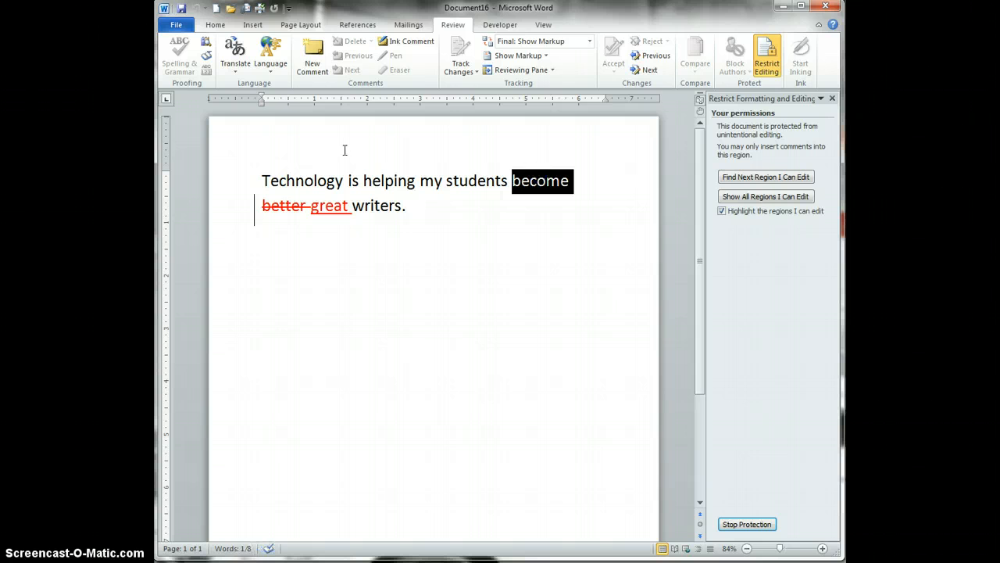
left_click(316, 66)
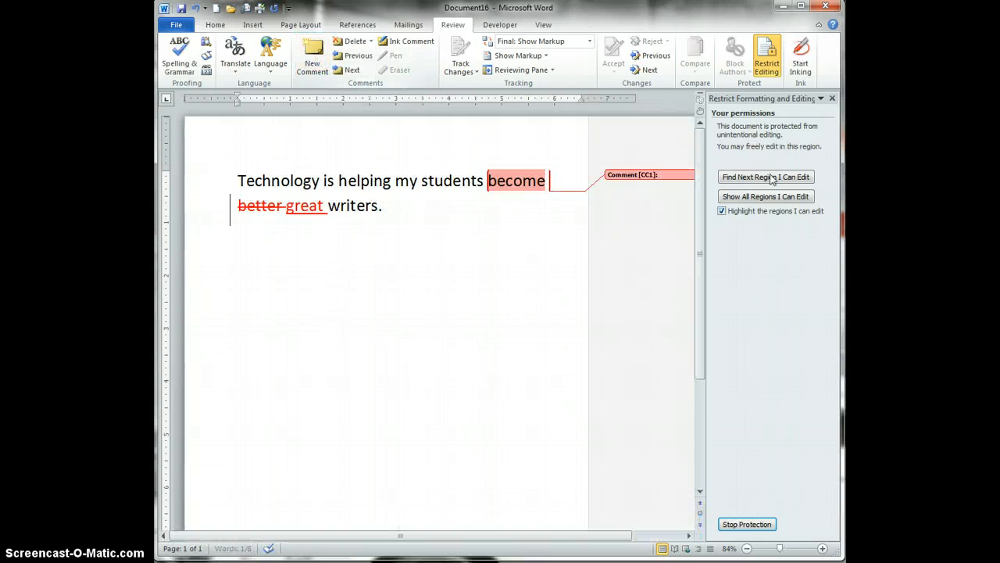
left_click(679, 175)
type("H")
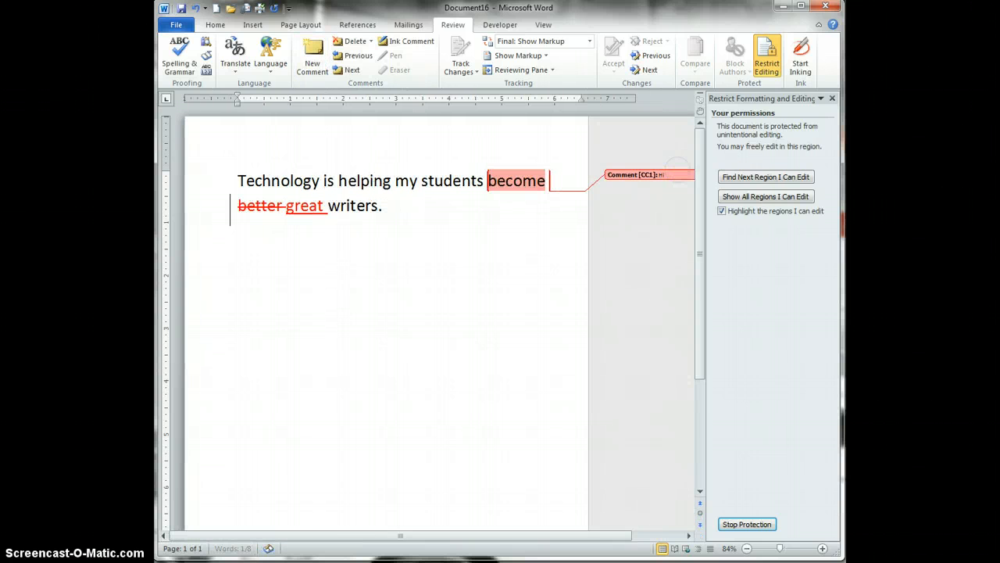
type("i there")
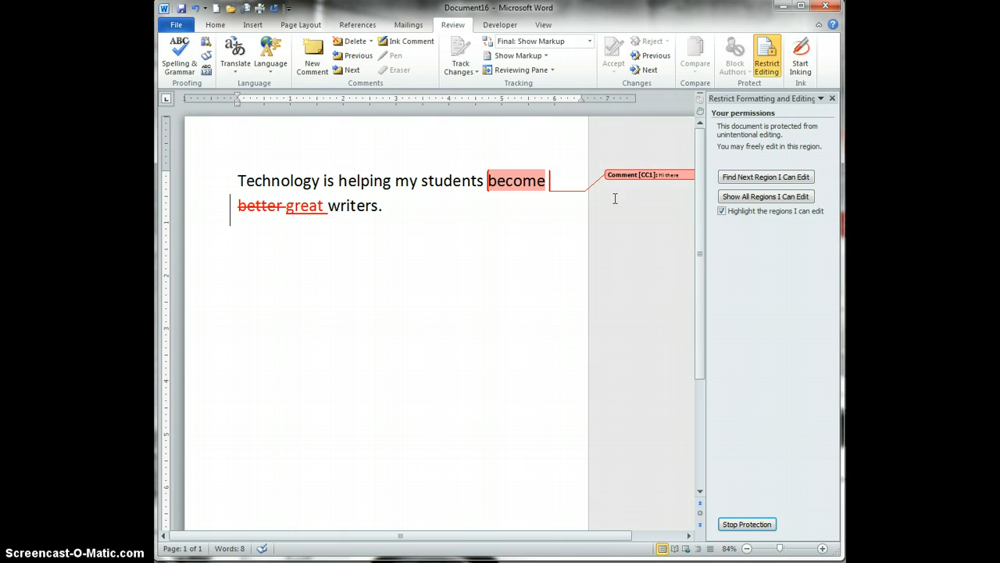
Step: Stop protection and reopen the allowed editing types list in Restrict Editing
left_click(739, 525)
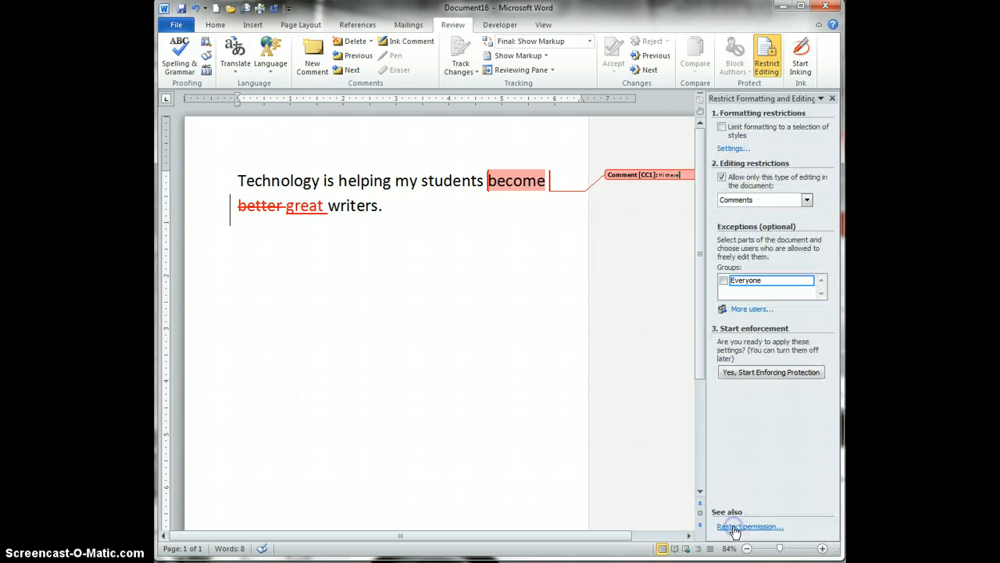
left_click(805, 201)
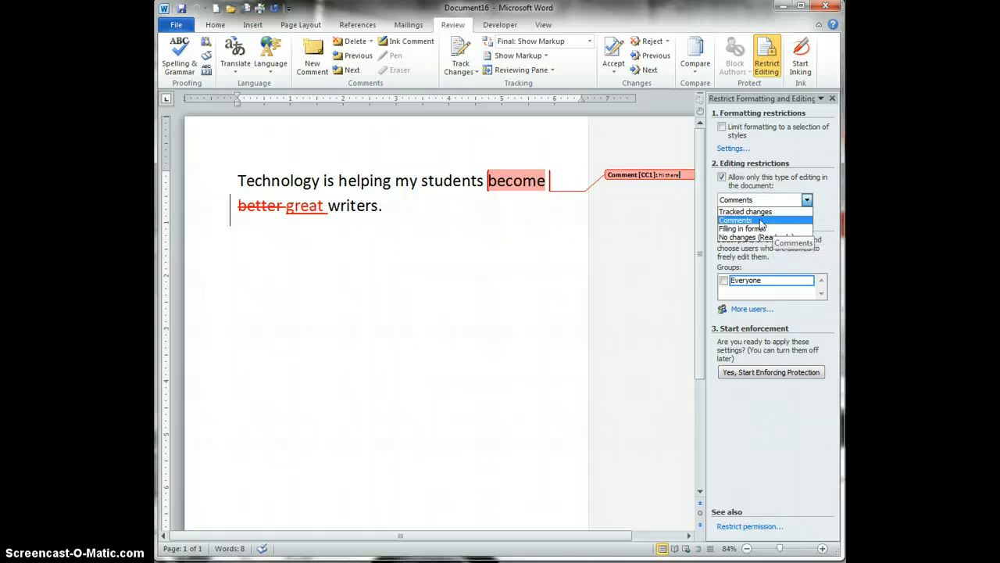
left_click(500, 26)
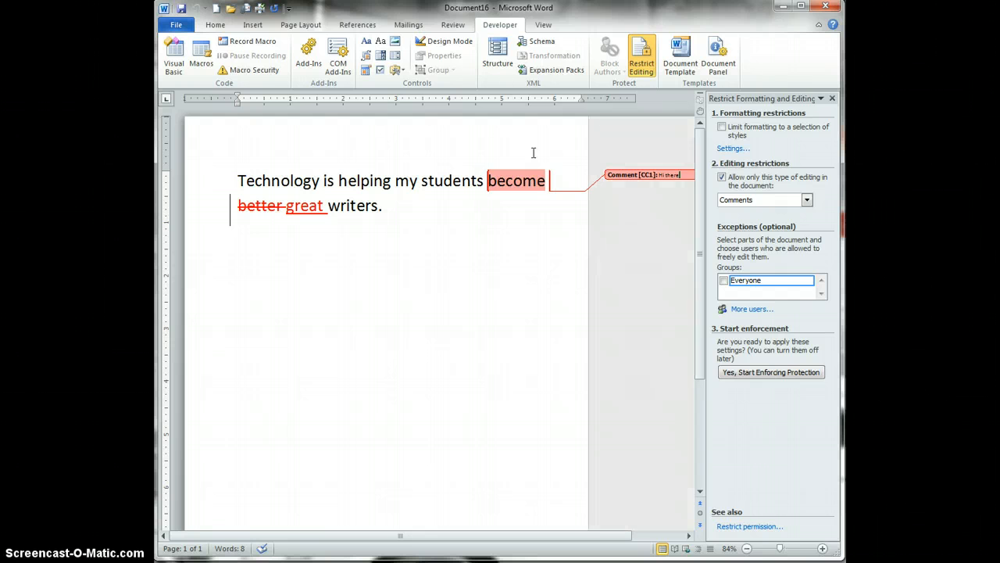
left_click(455, 26)
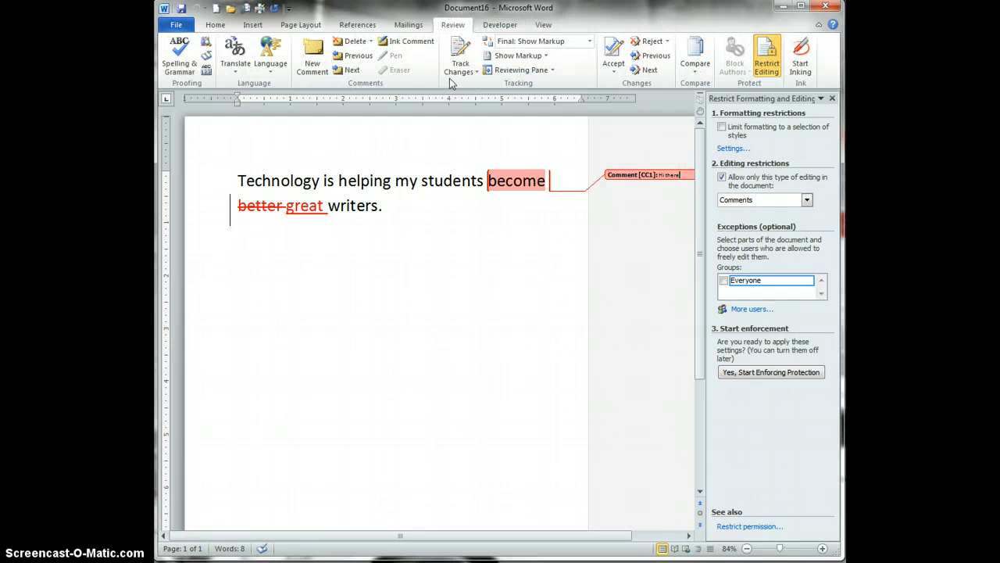
left_click(805, 200)
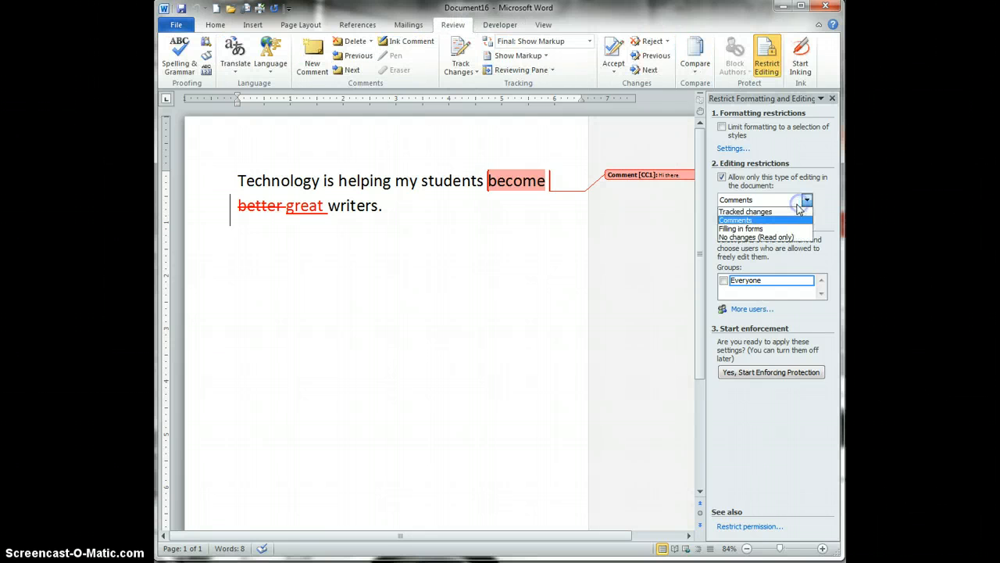